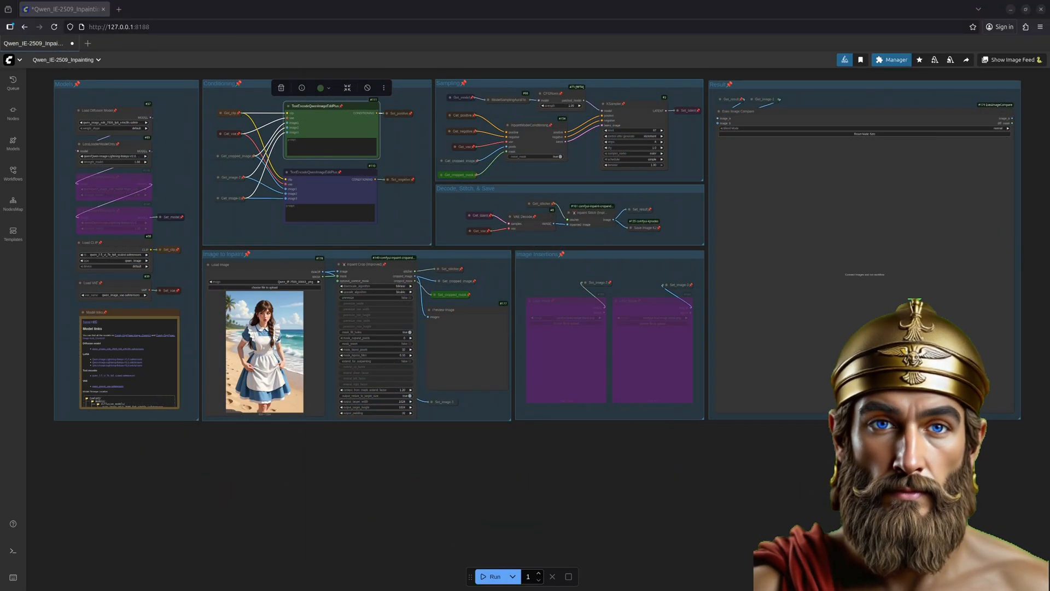
- Mask the girl's braid and left-side hair in the beach image and save the mask
{"action": "right_click", "coordinate": [254, 283]}
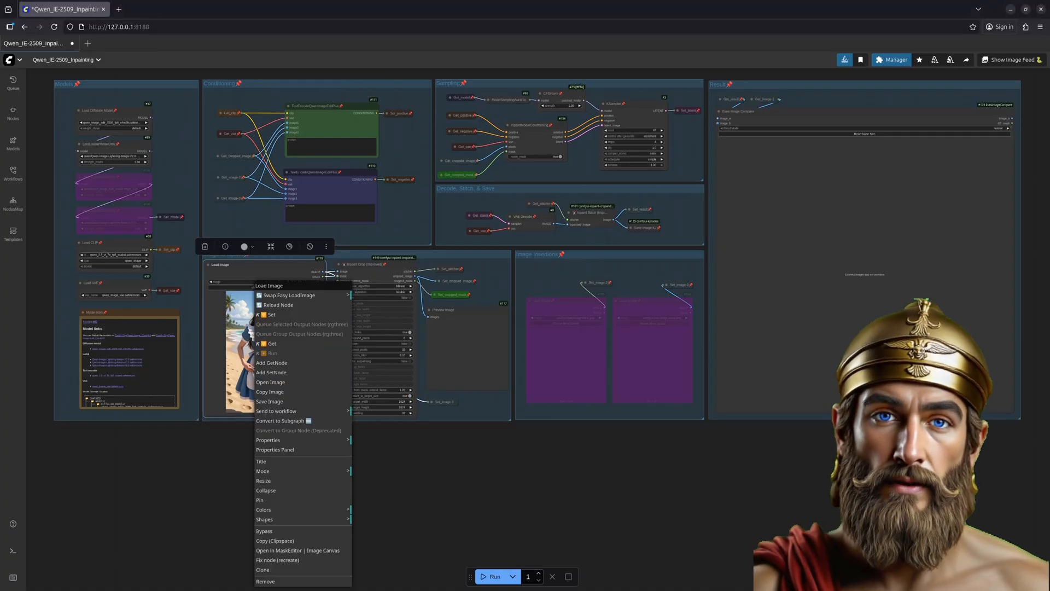
{"action": "left_click", "coordinate": [298, 550]}
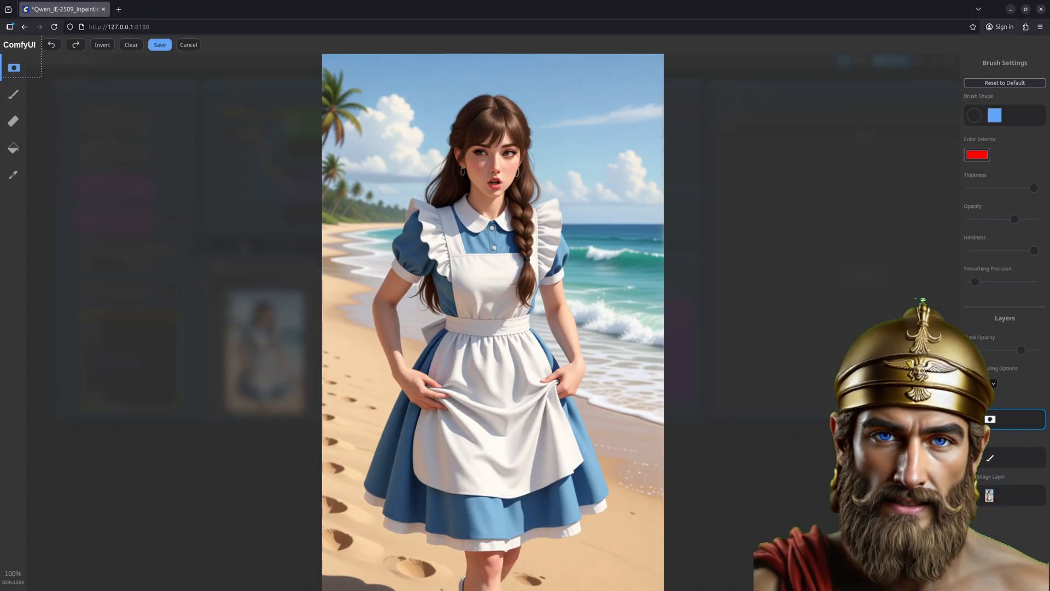
{"action": "mouse_move", "coordinate": [529, 292]}
{"action": "left_mouse_down"}
{"action": "mouse_move", "coordinate": [506, 129]}
{"action": "mouse_move", "coordinate": [448, 189]}
{"action": "mouse_move", "coordinate": [455, 197]}
{"action": "left_mouse_up"}
{"action": "left_click_drag", "start_coordinate": [427, 284], "coordinate": [431, 303]}
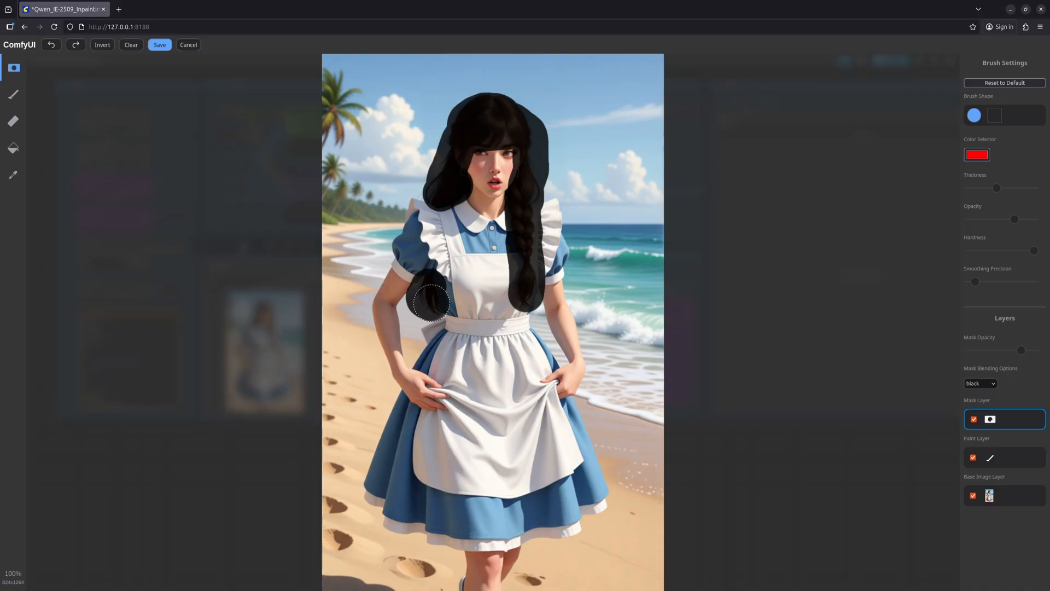
{"action": "left_click", "coordinate": [160, 45]}
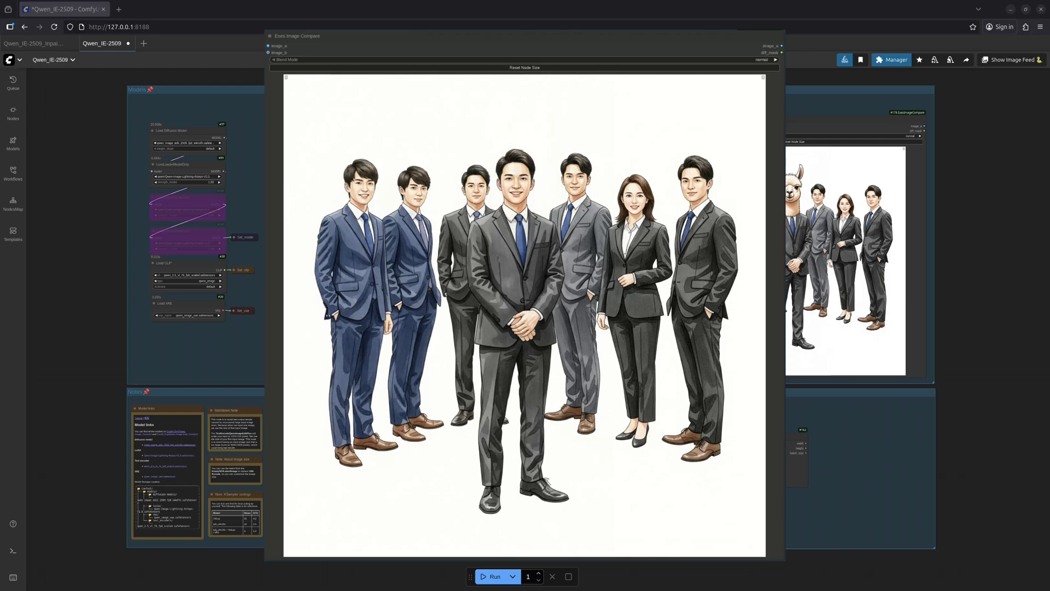
- Close the enlarged comparison preview to return to the workflow
{"action": "key", "text": "Escape"}
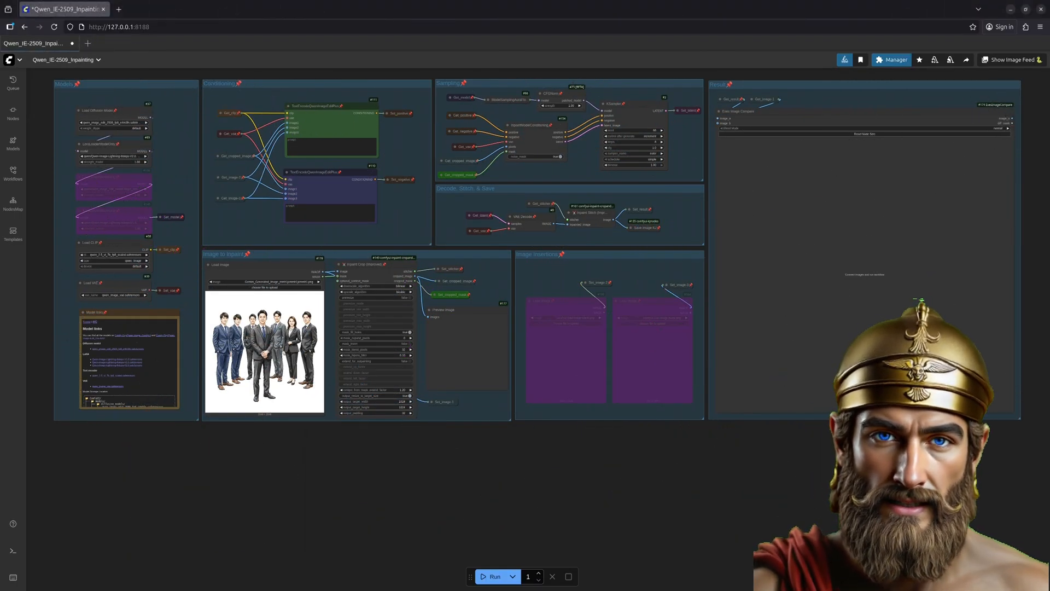
- Mask the centre man's head in the group photo and save the mask with Ctrl+S
{"action": "right_click", "coordinate": [330, 272]}
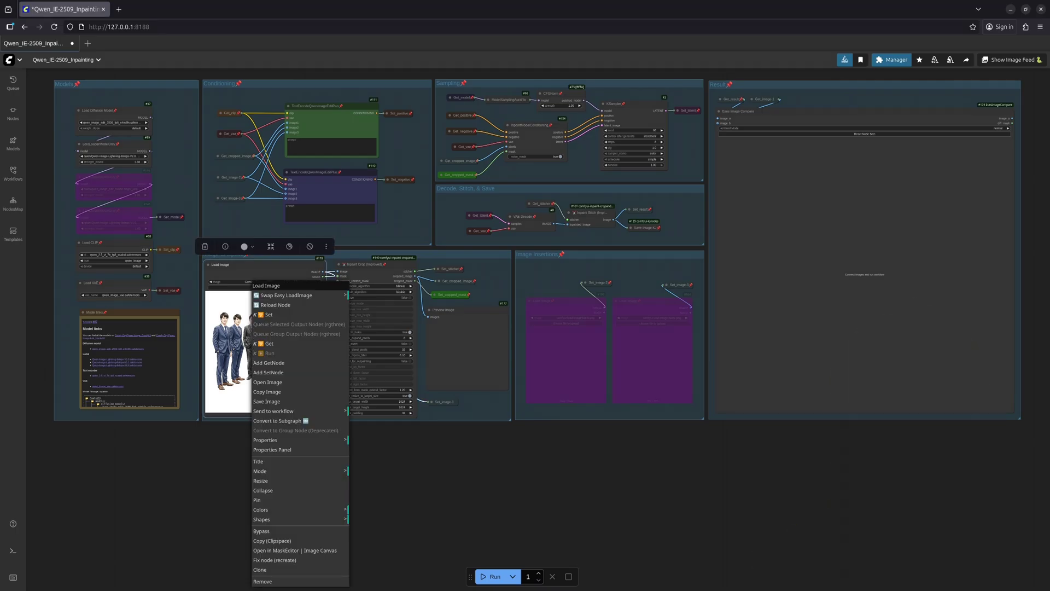
{"action": "left_click", "coordinate": [283, 549]}
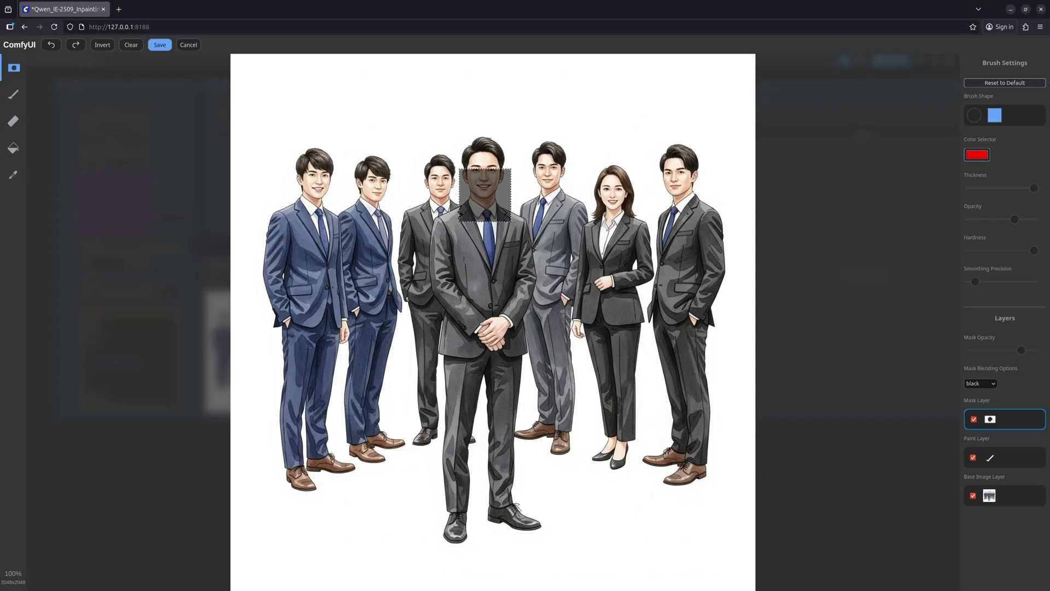
{"action": "left_click_drag", "start_coordinate": [484, 197], "coordinate": [484, 149]}
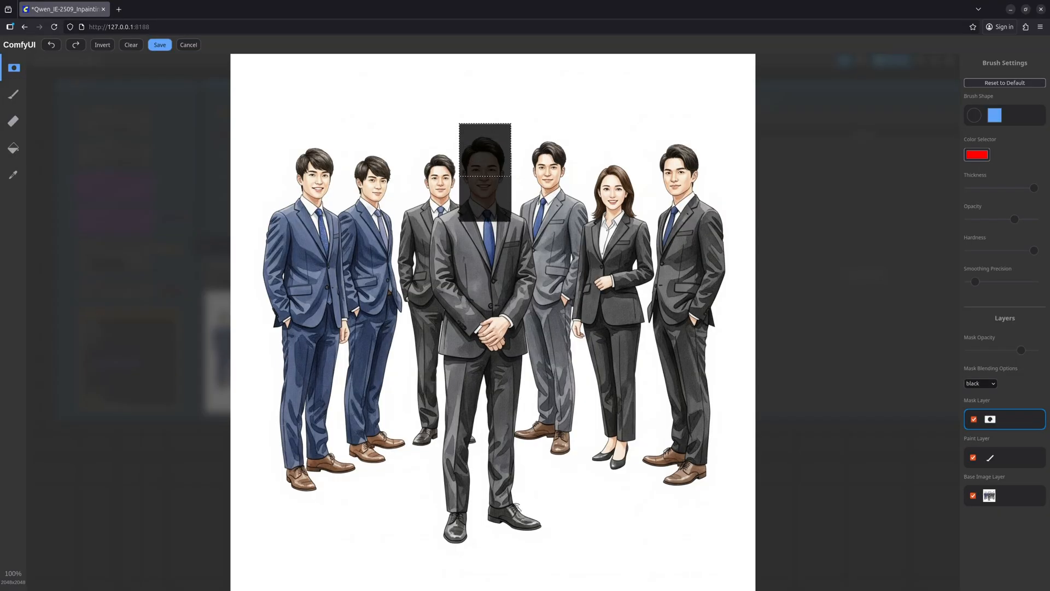
{"action": "key", "text": "ctrl+s"}
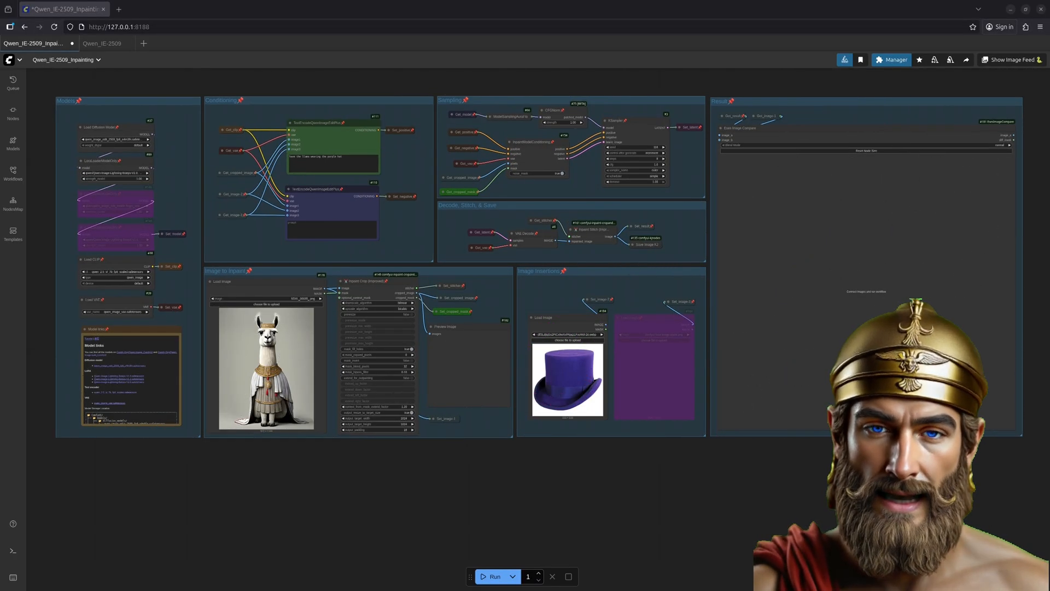
- Mask over the llama's whole hat with the square brush
{"action": "right_click", "coordinate": [270, 284]}
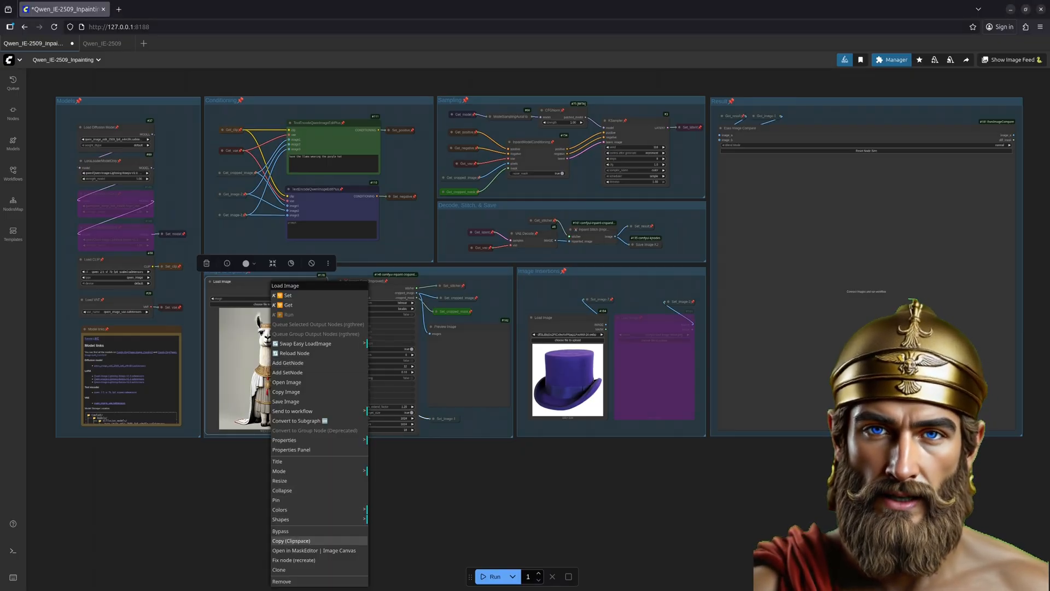
{"action": "left_click", "coordinate": [313, 550]}
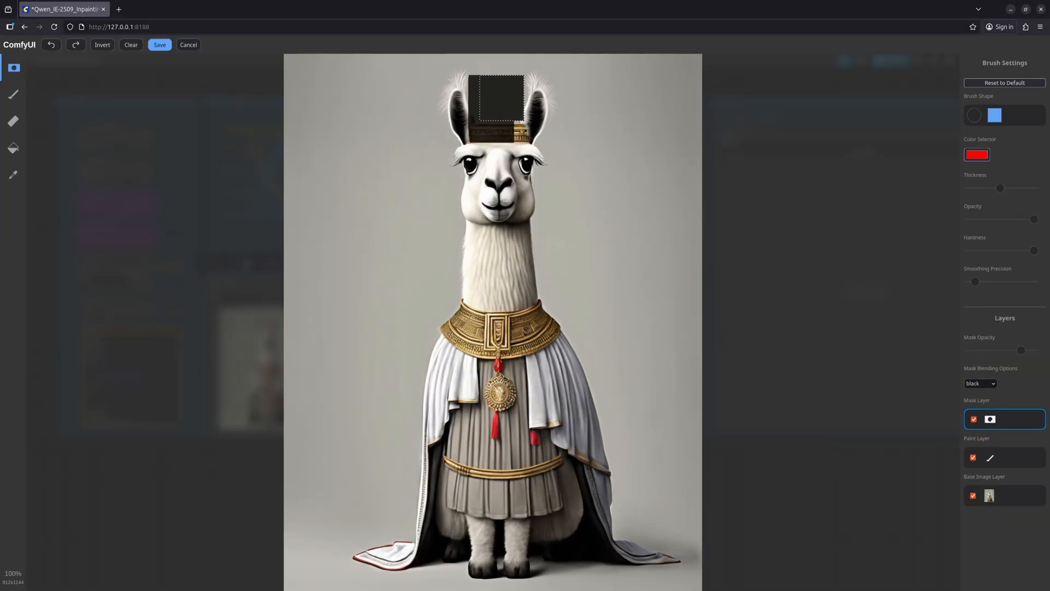
{"action": "left_click_drag", "start_coordinate": [502, 100], "coordinate": [517, 131]}
{"action": "left_click_drag", "start_coordinate": [493, 91], "coordinate": [521, 135]}
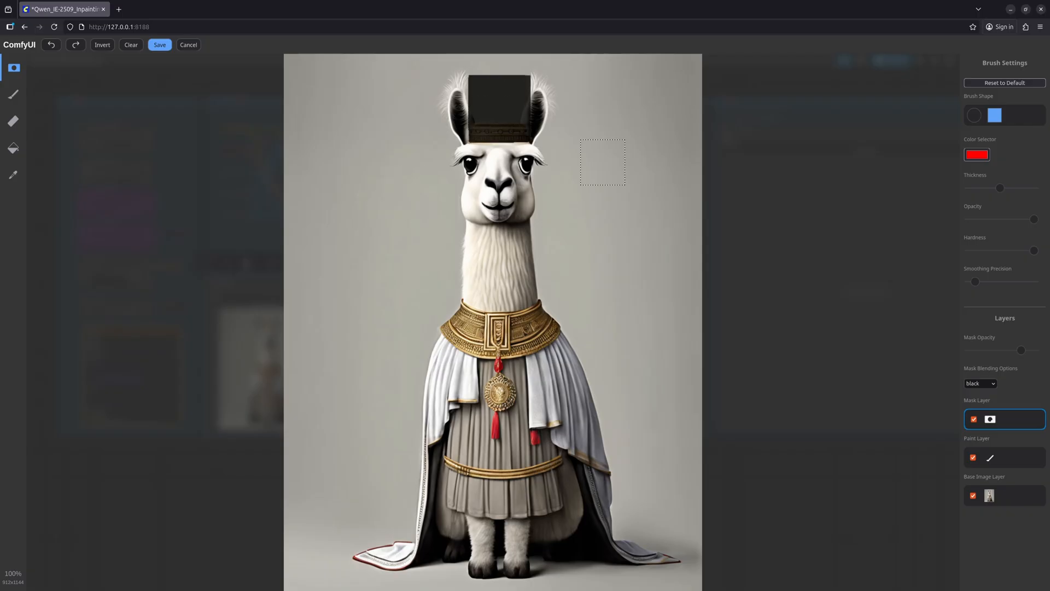
- With a round brush, mask both sides and the length of the hat brim, then save the mask
{"action": "left_click", "coordinate": [974, 116]}
{"action": "left_click_drag", "start_coordinate": [471, 141], "coordinate": [453, 136]}
{"action": "left_click_drag", "start_coordinate": [532, 140], "coordinate": [544, 139]}
{"action": "mouse_move", "coordinate": [462, 134]}
{"action": "left_mouse_down"}
{"action": "mouse_move", "coordinate": [471, 144]}
{"action": "mouse_move", "coordinate": [541, 140]}
{"action": "left_mouse_up"}
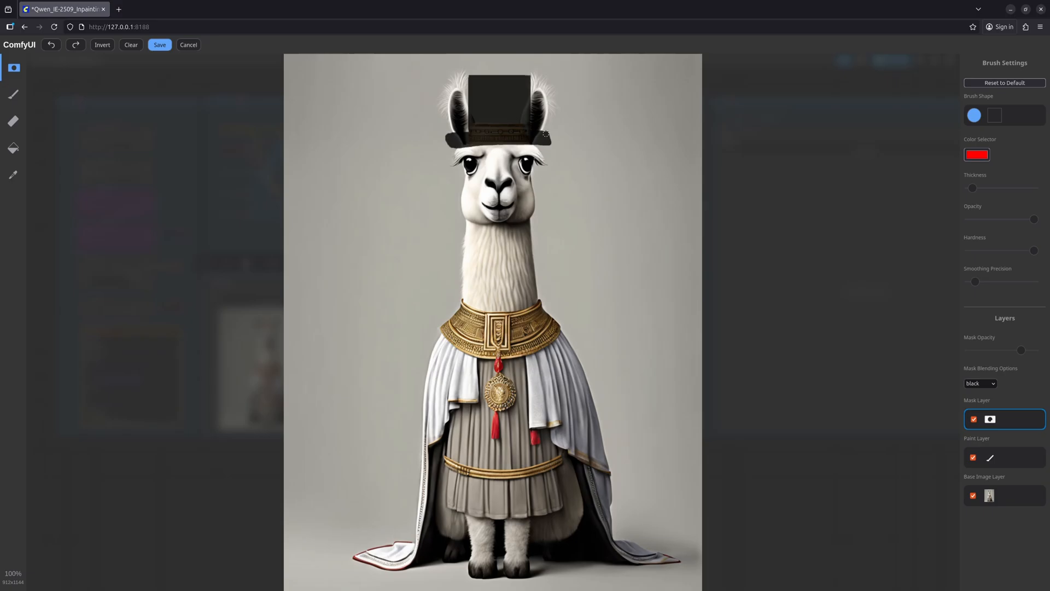
{"action": "left_click", "coordinate": [160, 44]}
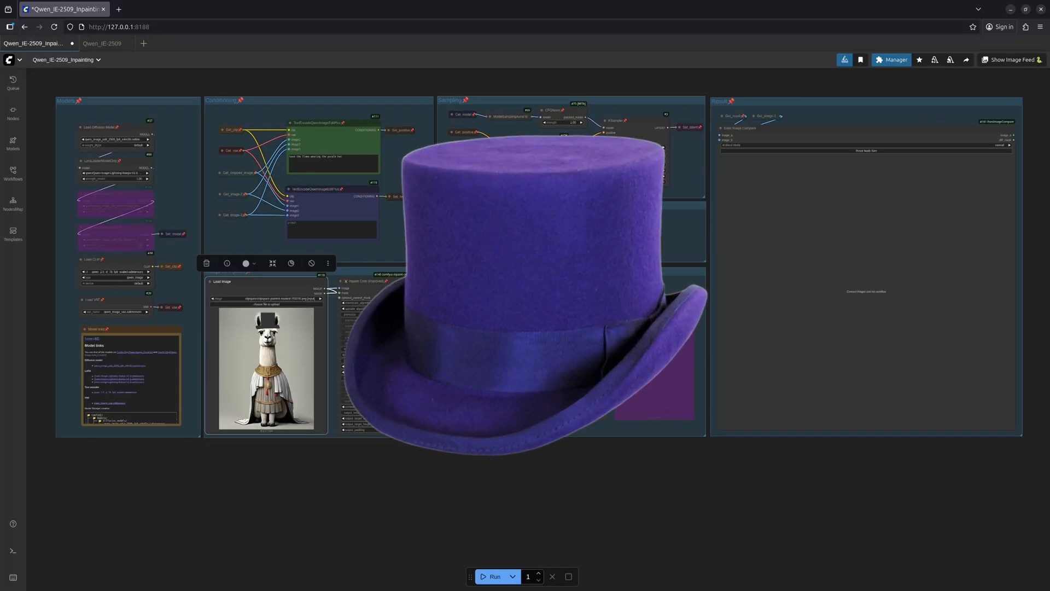